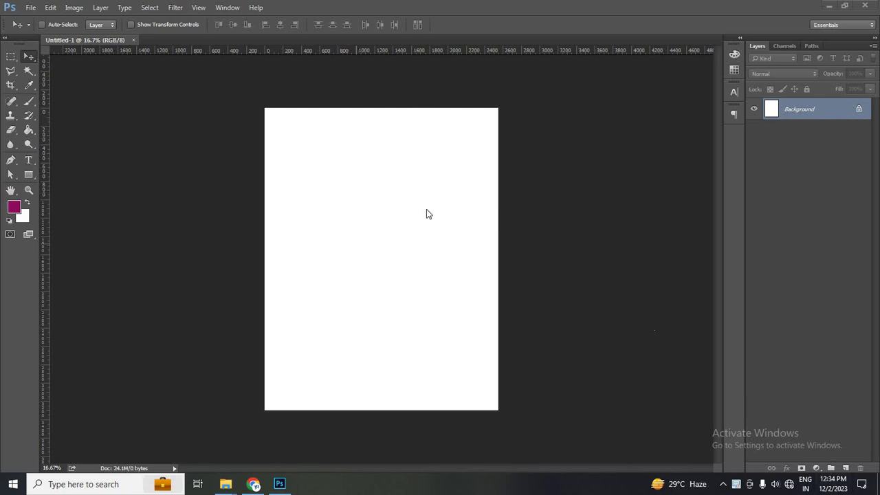
# Add a new layer and draw a magenta rectangle on the upper left of the page
pyautogui.click(846, 467)
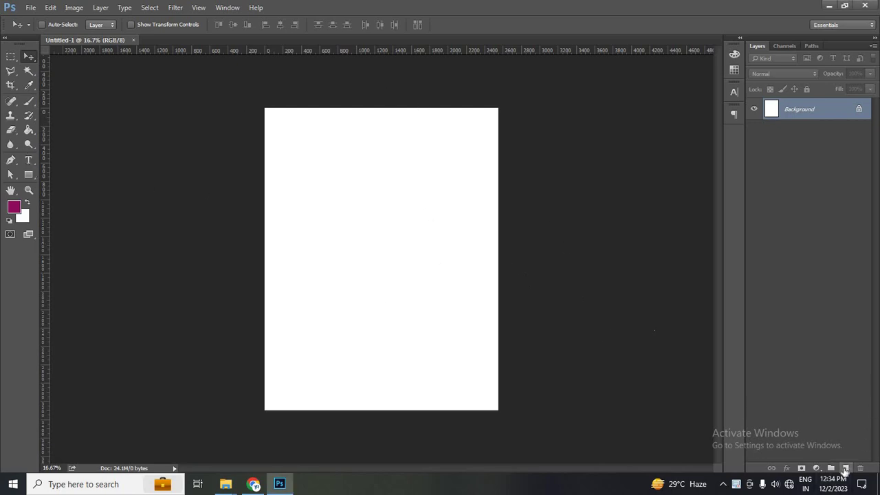
pyautogui.press('u')
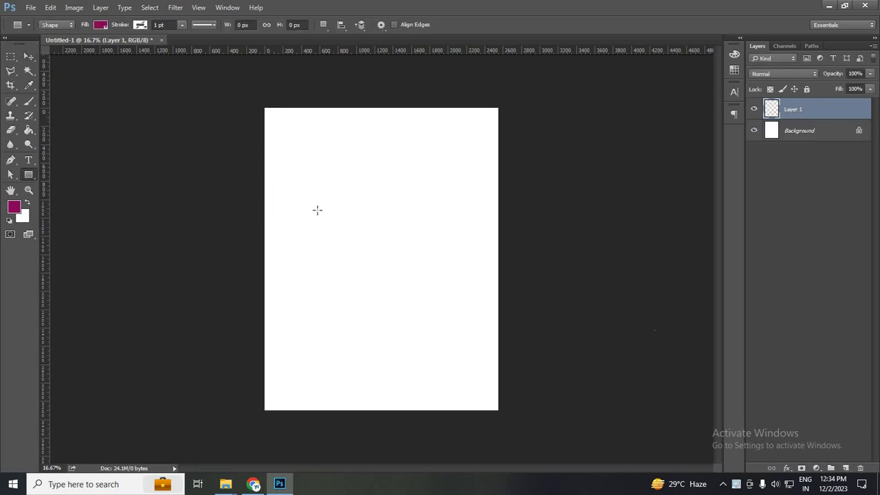
pyautogui.moveTo(322, 203); pyautogui.dragTo(161, 160)
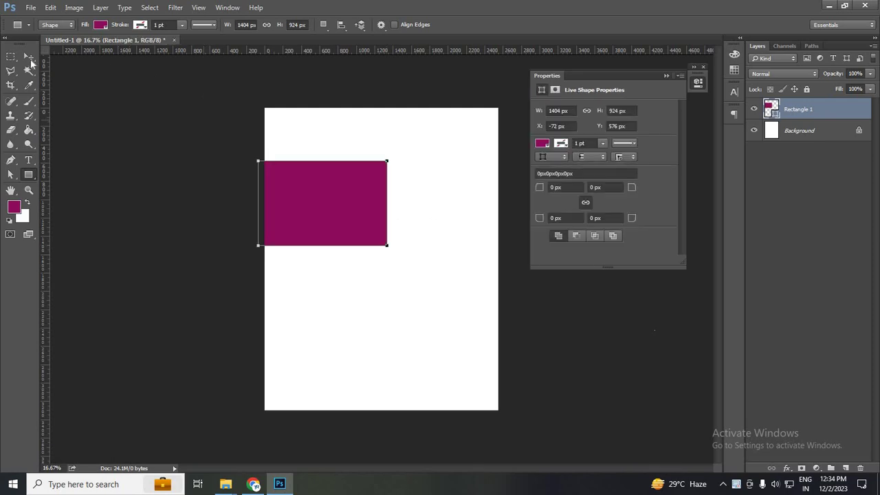
# Move the magenta rectangle to the page centre, ready for a free transform
pyautogui.press('v')
pyautogui.moveTo(390, 275); pyautogui.dragTo(391, 270)
pyautogui.click(468, 302)
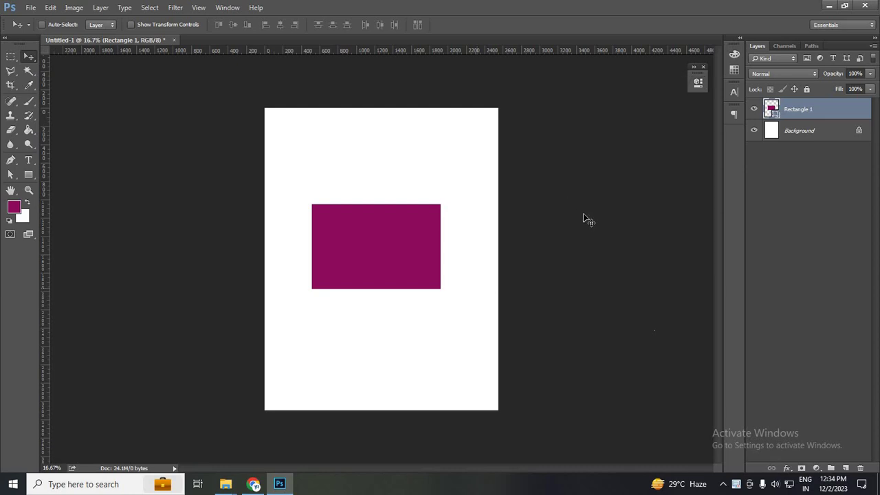
pyautogui.hotkey('ctrl', 't')
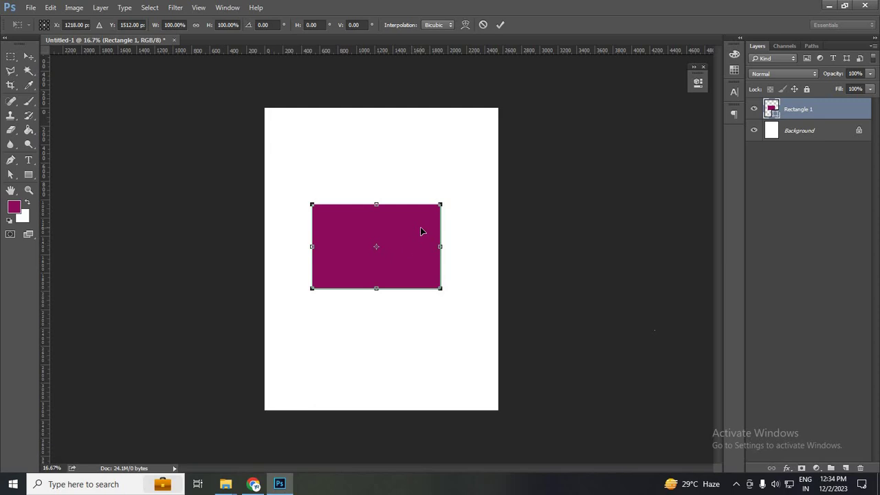
# Rotate the magenta rectangle around its centre in Free Transform
pyautogui.rightClick(421, 229)
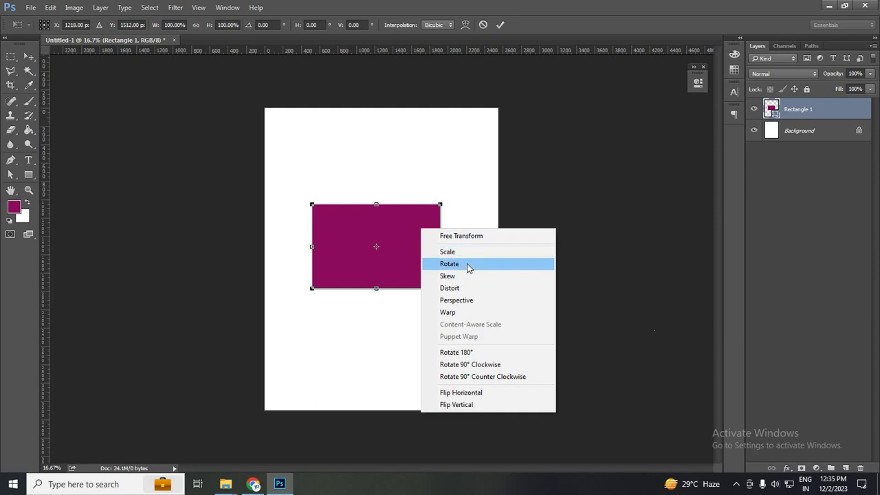
pyautogui.click(450, 203)
pyautogui.moveTo(463, 252)
pyautogui.mouseDown()
pyautogui.moveTo(393, 141)
pyautogui.moveTo(300, 279)
pyautogui.moveTo(412, 181)
pyautogui.moveTo(444, 208)
pyautogui.moveTo(450, 203)
pyautogui.mouseUp()
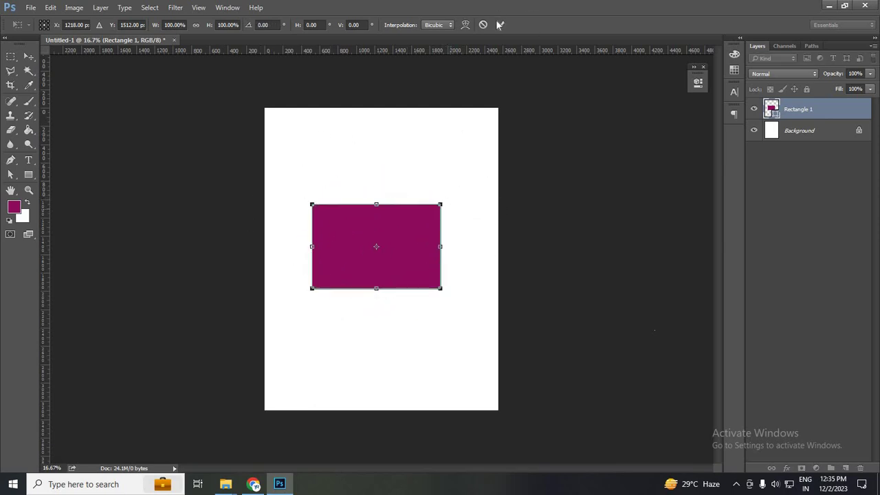
# Skew the rectangle into a long diagonal parallelogram extending past the page bottom
pyautogui.rightClick(426, 229)
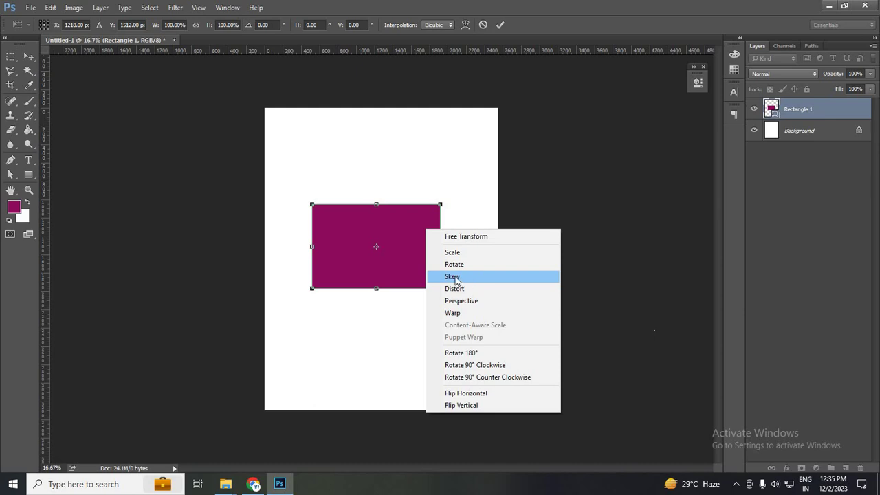
pyautogui.click(454, 277)
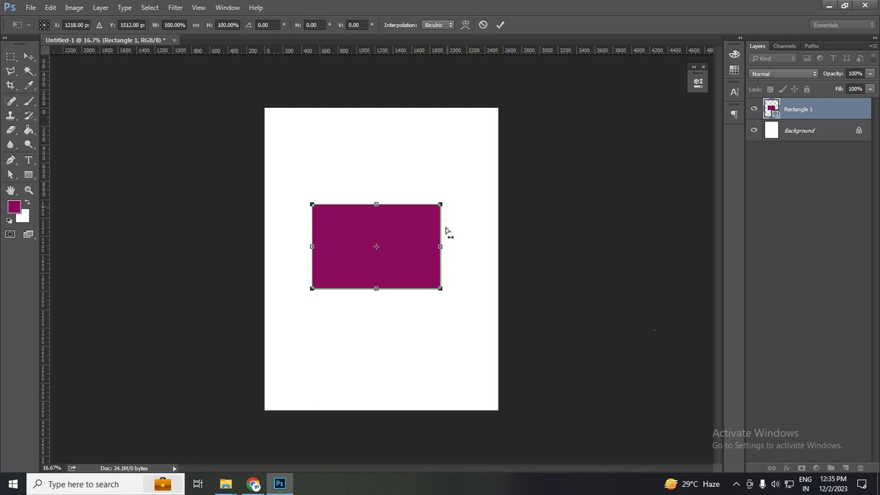
pyautogui.moveTo(446, 231)
pyautogui.mouseDown()
pyautogui.moveTo(537, 279)
pyautogui.moveTo(584, 252)
pyautogui.moveTo(621, 200)
pyautogui.moveTo(722, 177)
pyautogui.mouseUp()
pyautogui.moveTo(659, 189)
pyautogui.mouseDown()
pyautogui.moveTo(448, 213)
pyautogui.moveTo(346, 206)
pyautogui.moveTo(246, 181)
pyautogui.moveTo(670, 197)
pyautogui.moveTo(238, 200)
pyautogui.moveTo(445, 205)
pyautogui.mouseUp()
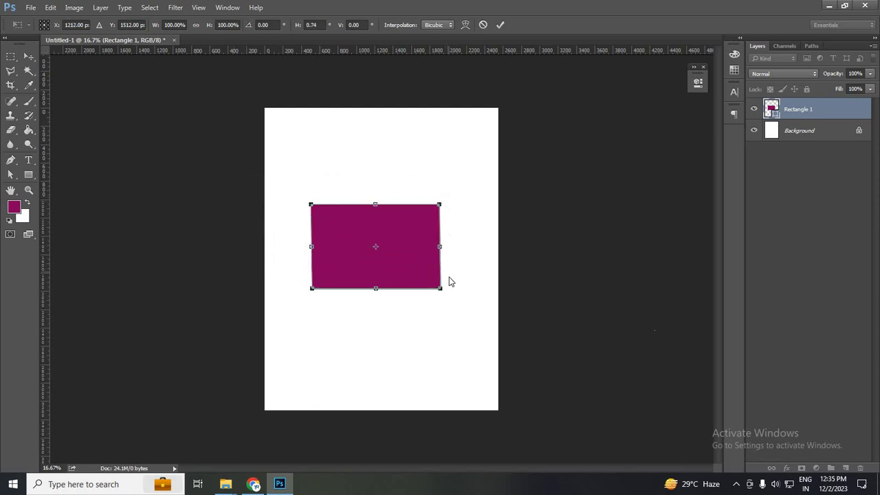
pyautogui.moveTo(447, 300); pyautogui.dragTo(465, 462)
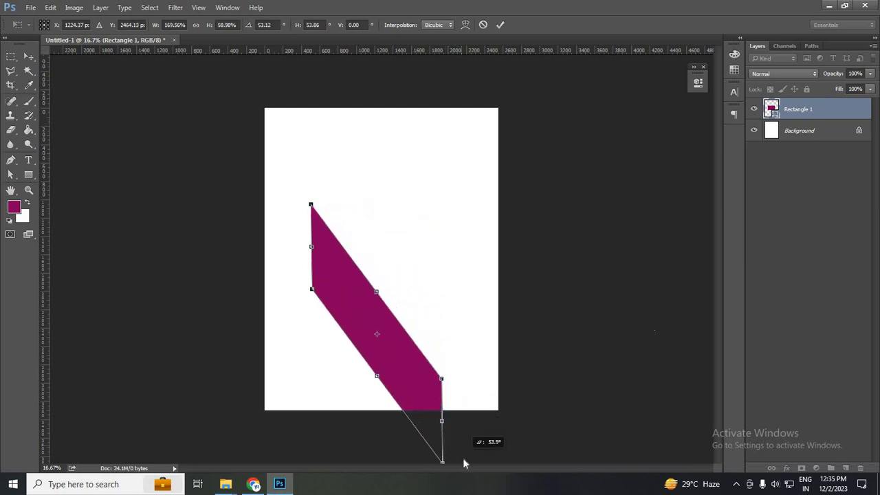
# Commit the skew and shift the magenta parallelogram so it fits within the page
pyautogui.click(501, 26)
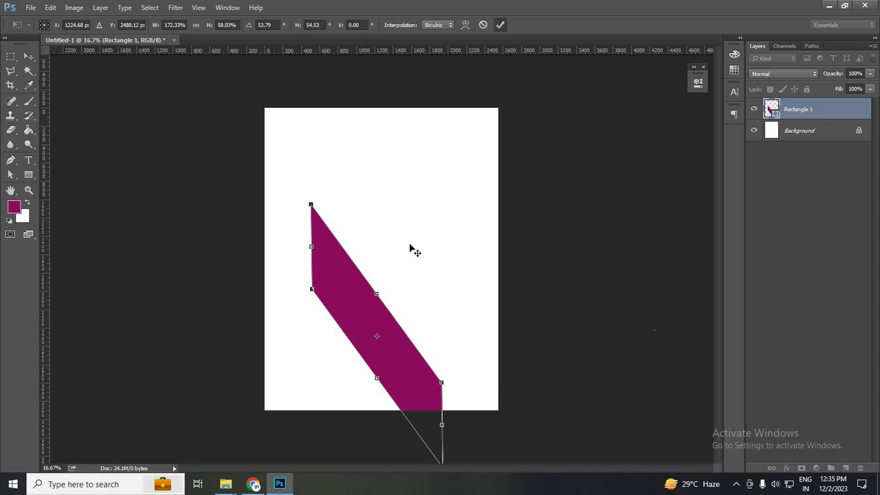
pyautogui.moveTo(384, 258); pyautogui.dragTo(380, 262)
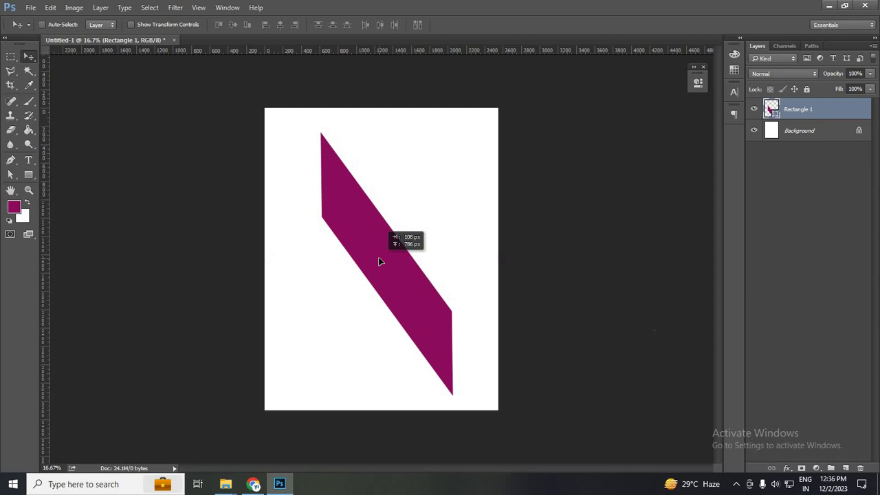
pyautogui.moveTo(382, 260); pyautogui.dragTo(412, 258)
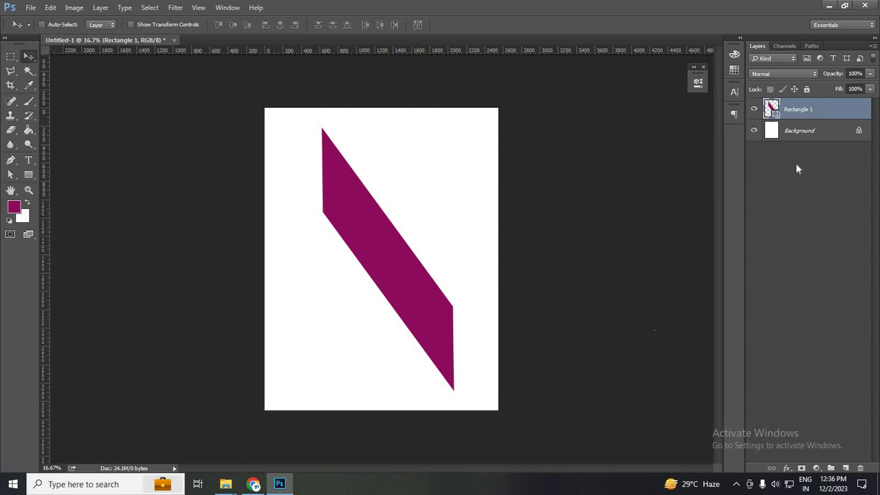
# Hide Rectangle 1, place a text layer, then enlarge and reposition it on the page
pyautogui.click(847, 467)
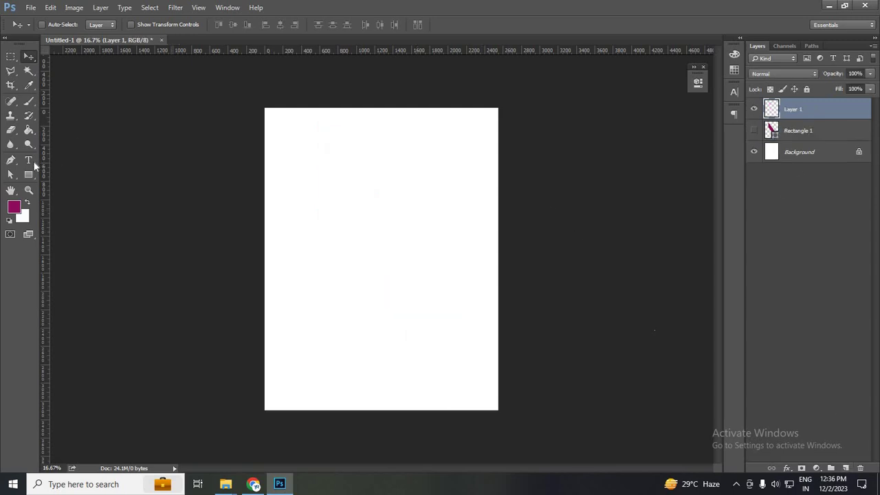
pyautogui.press('t')
pyautogui.click(339, 232)
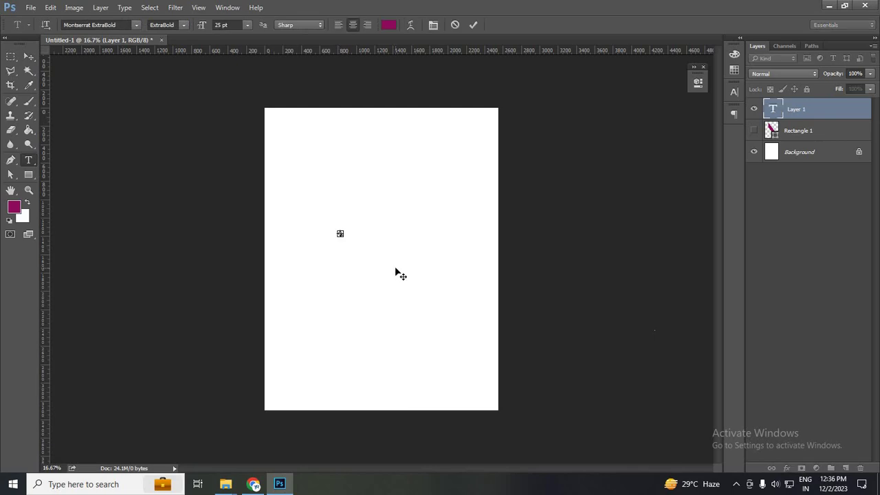
pyautogui.write('TEXT')
pyautogui.click(32, 69)
pyautogui.press('v')
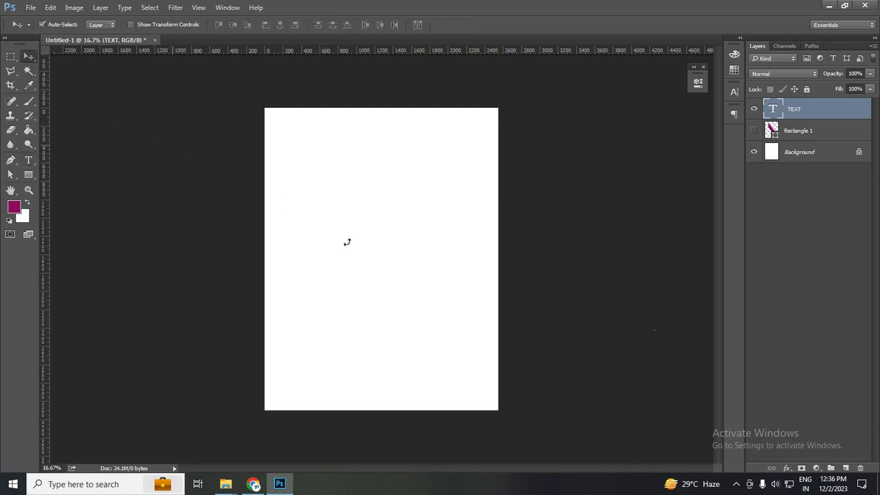
pyautogui.hotkey('ctrl', 't')
pyautogui.moveTo(342, 234); pyautogui.dragTo(559, 376)
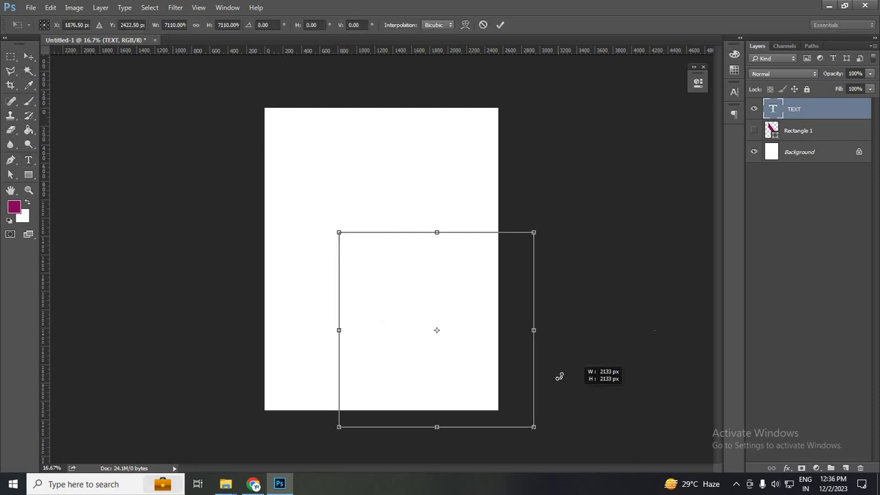
pyautogui.click(500, 25)
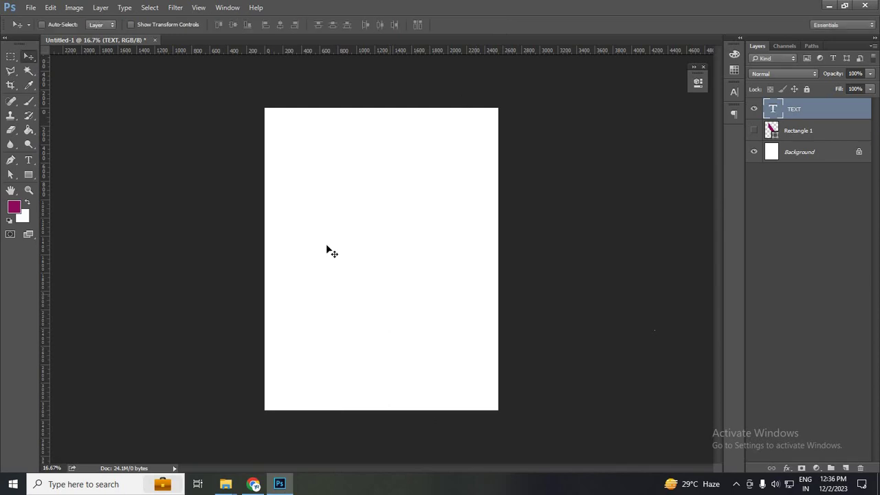
pyautogui.moveTo(328, 250); pyautogui.dragTo(674, 168)
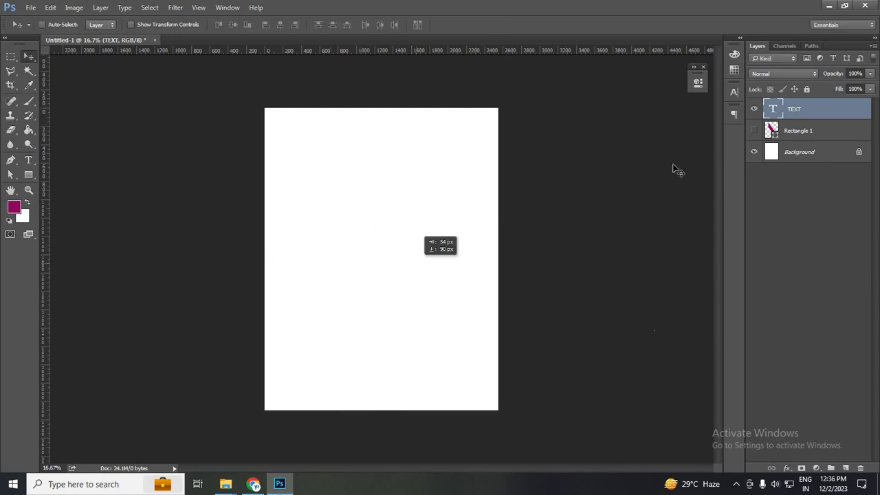
# Open the Character panel, keep the text colour, and add an empty layer above TEXT
pyautogui.click(736, 92)
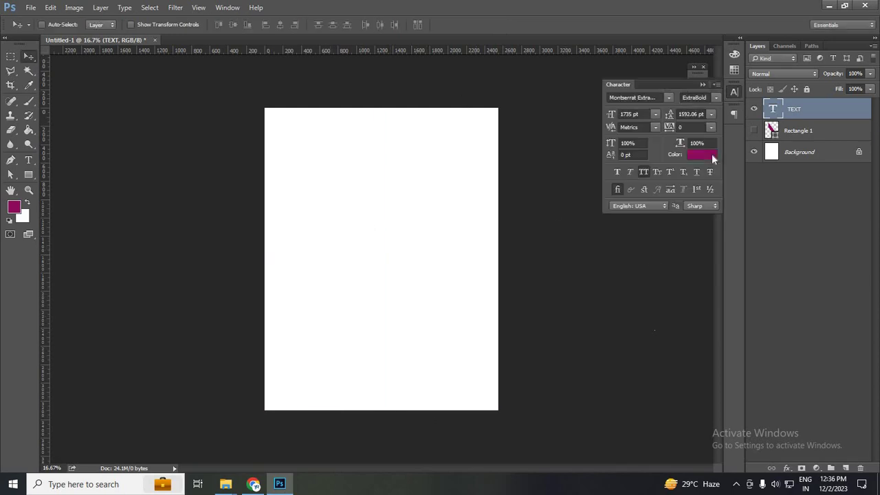
pyautogui.click(702, 154)
pyautogui.click(826, 183)
pyautogui.click(846, 468)
# Type 'TEXT' on the page, enlarge it, and move it toward the page centre
pyautogui.press('t')
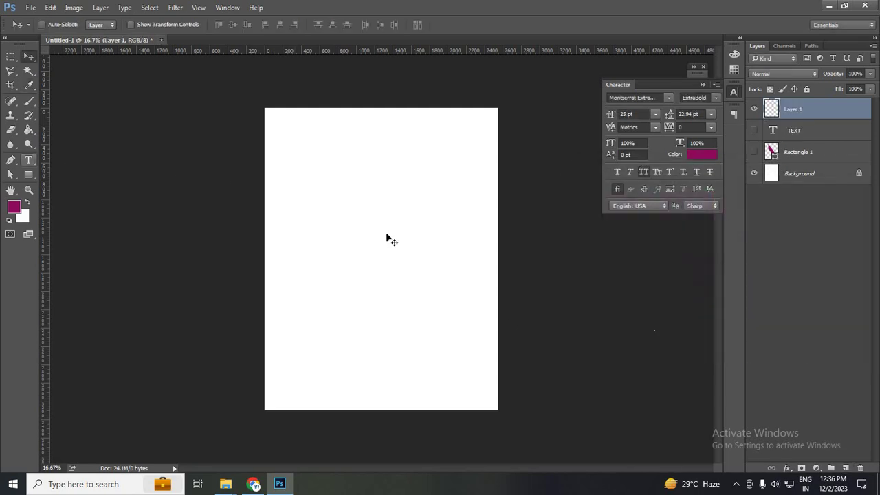
pyautogui.click(361, 208)
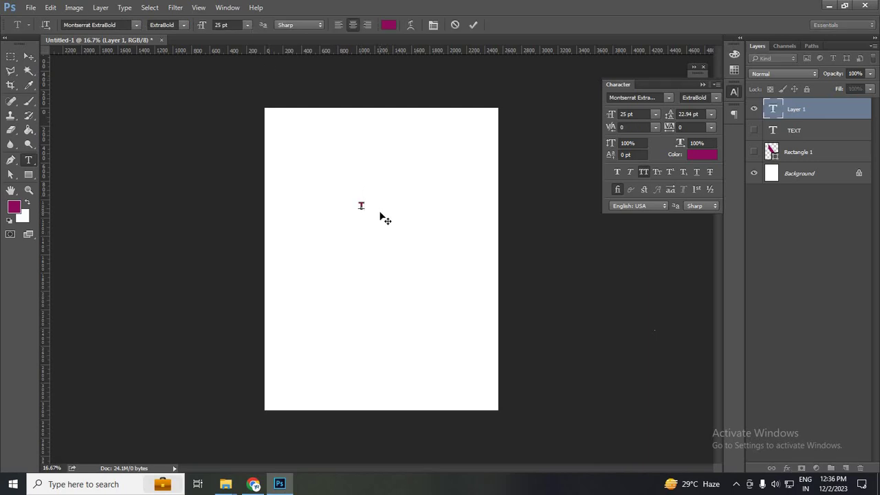
pyautogui.write('TEXT')
pyautogui.click(29, 57)
pyautogui.moveTo(364, 225)
pyautogui.mouseDown()
pyautogui.moveTo(337, 221)
pyautogui.moveTo(452, 260)
pyautogui.mouseUp()
pyautogui.hotkey('ctrl', 't')
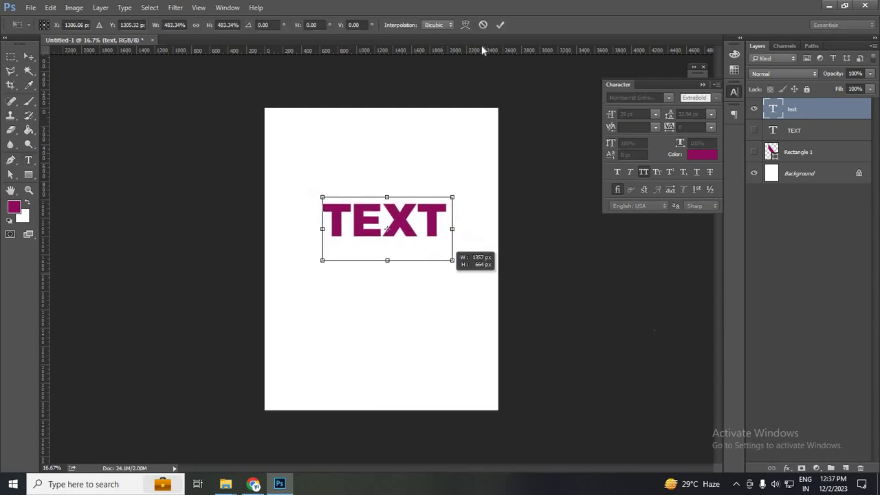
pyautogui.click(500, 25)
pyautogui.moveTo(397, 245); pyautogui.dragTo(390, 230)
# Skew the TEXT into a forward slant, commit it, and nudge it into place
pyautogui.hotkey('ctrl', 't')
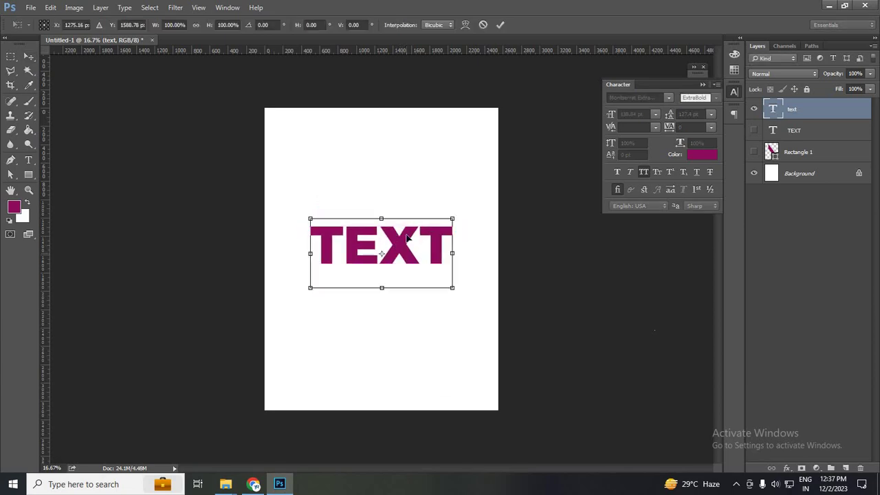
pyautogui.rightClick(407, 238)
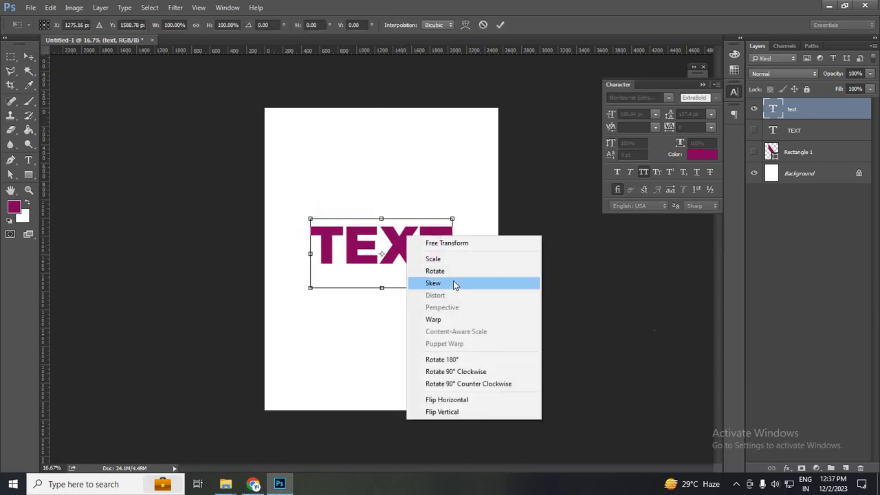
pyautogui.click(456, 284)
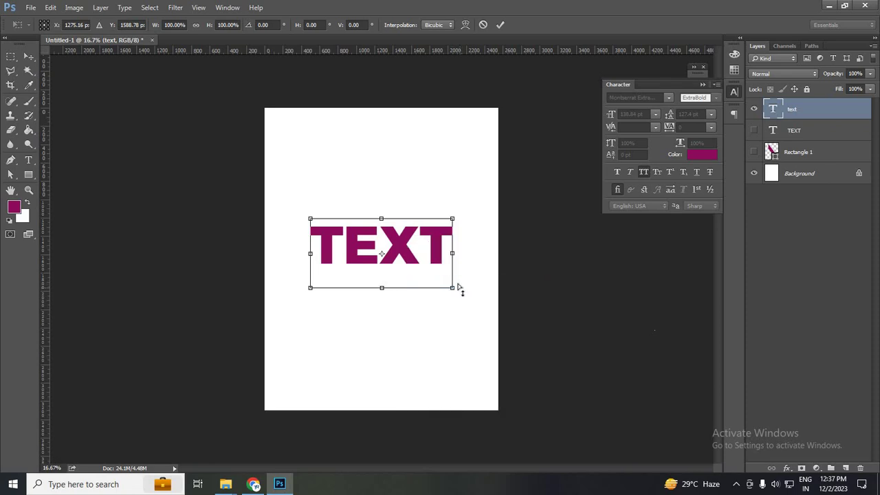
pyautogui.moveTo(459, 287)
pyautogui.mouseDown()
pyautogui.moveTo(460, 392)
pyautogui.moveTo(573, 157)
pyautogui.mouseUp()
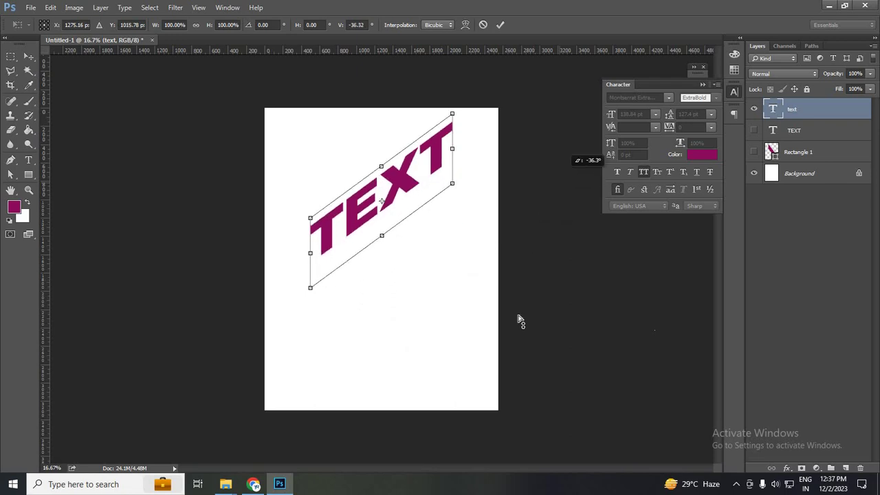
pyautogui.moveTo(519, 321)
pyautogui.mouseDown()
pyautogui.moveTo(511, 289)
pyautogui.moveTo(480, 254)
pyautogui.mouseUp()
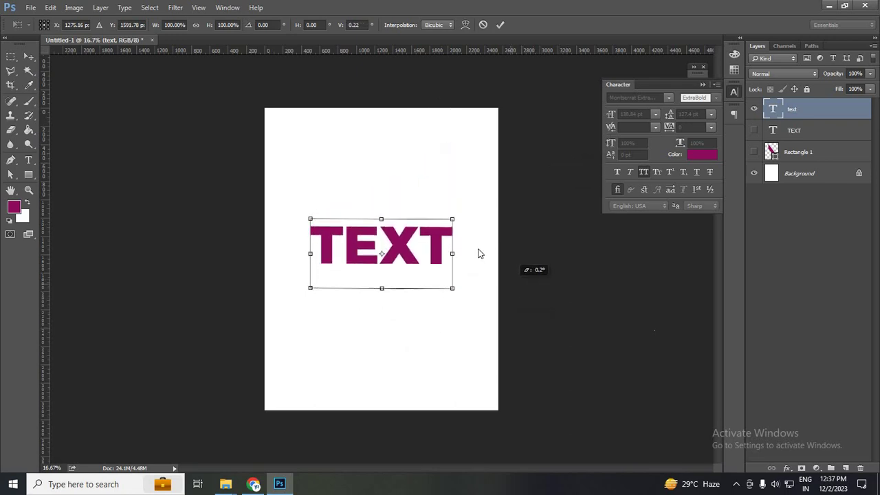
pyautogui.moveTo(453, 219); pyautogui.dragTo(298, 220)
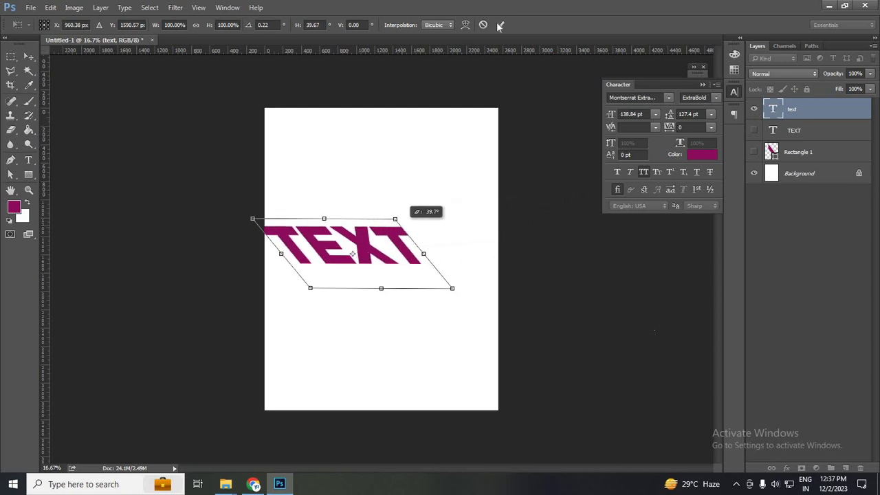
pyautogui.press('Return')
pyautogui.moveTo(410, 268); pyautogui.dragTo(426, 274)
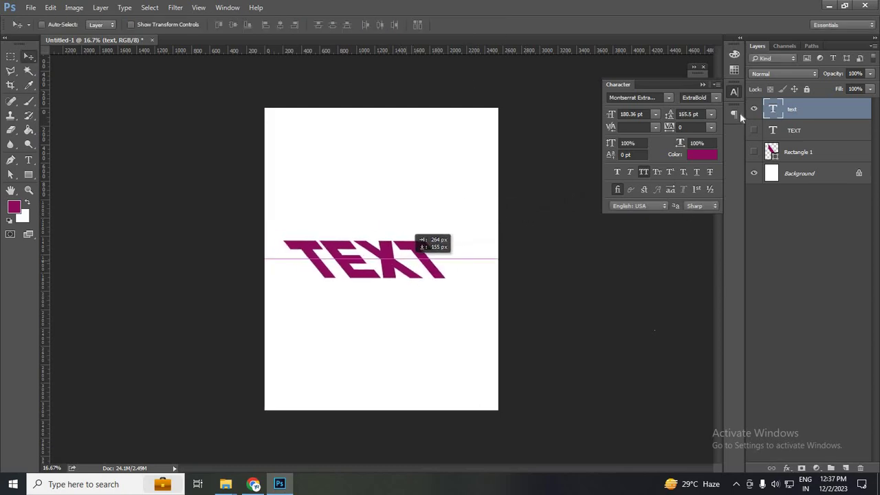
# Hide the text layer and draw a new rectangle near the page centre
pyautogui.click(754, 109)
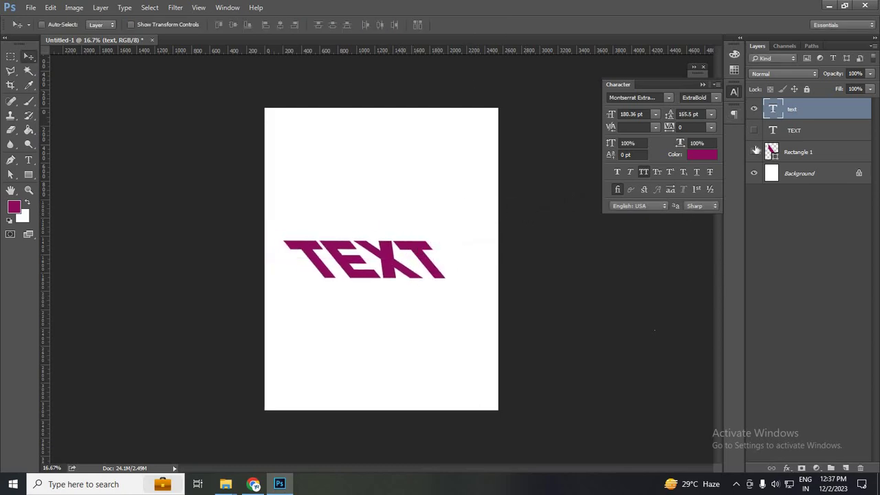
pyautogui.click(824, 152)
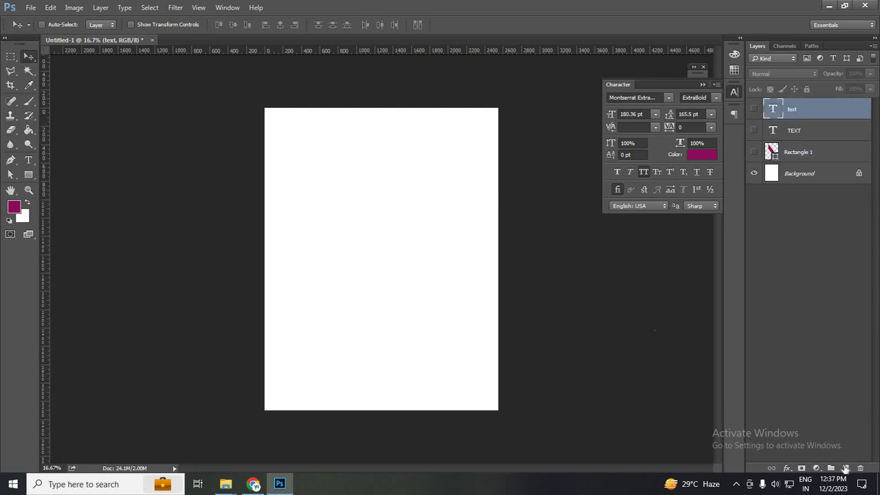
pyautogui.click(846, 468)
pyautogui.press('u')
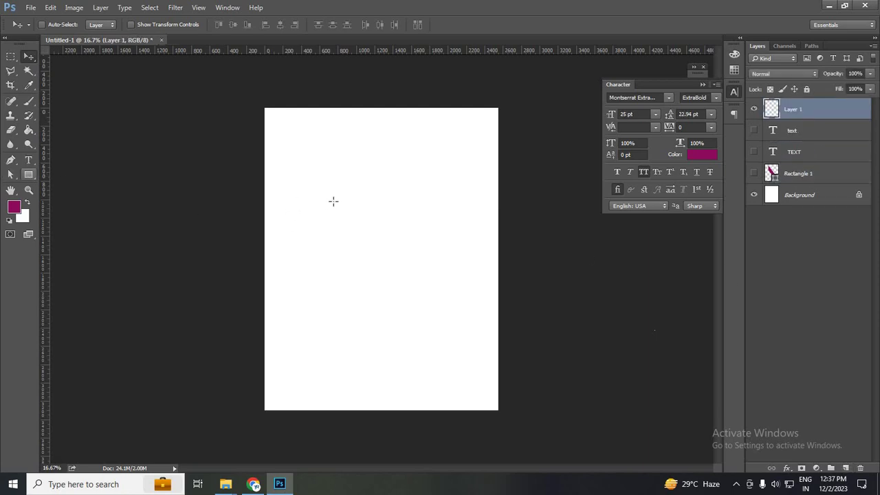
pyautogui.moveTo(421, 255)
pyautogui.mouseDown()
pyautogui.moveTo(40, 60)
pyautogui.moveTo(264, 182)
pyautogui.mouseUp()
pyautogui.press('v')
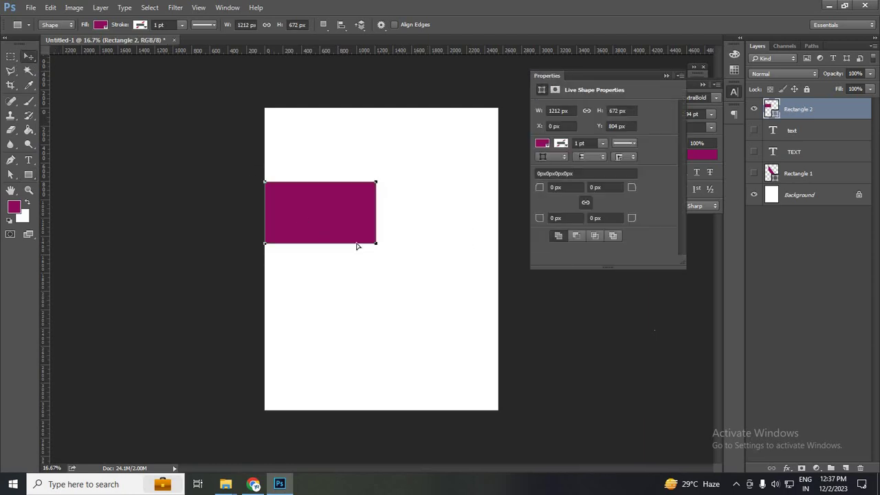
pyautogui.moveTo(360, 234); pyautogui.dragTo(335, 110)
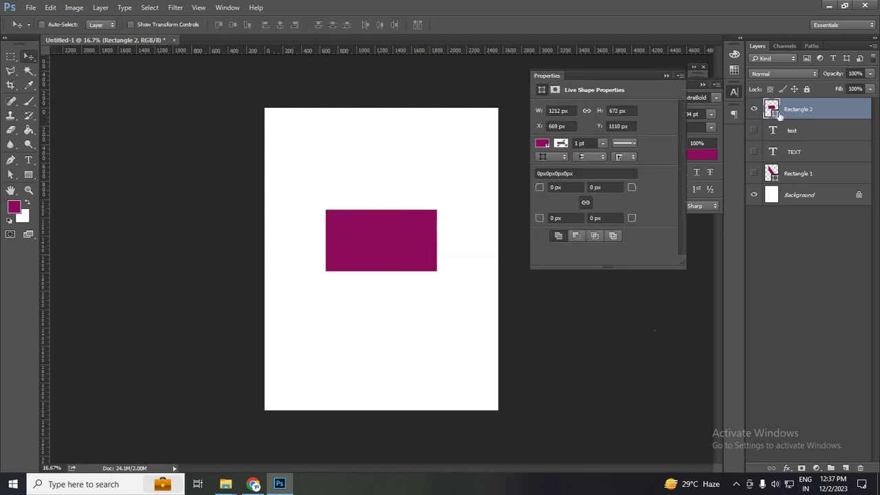
# Set the new rectangle's fill to purple #440d8e and move it slightly lower
pyautogui.doubleClick(774, 117)
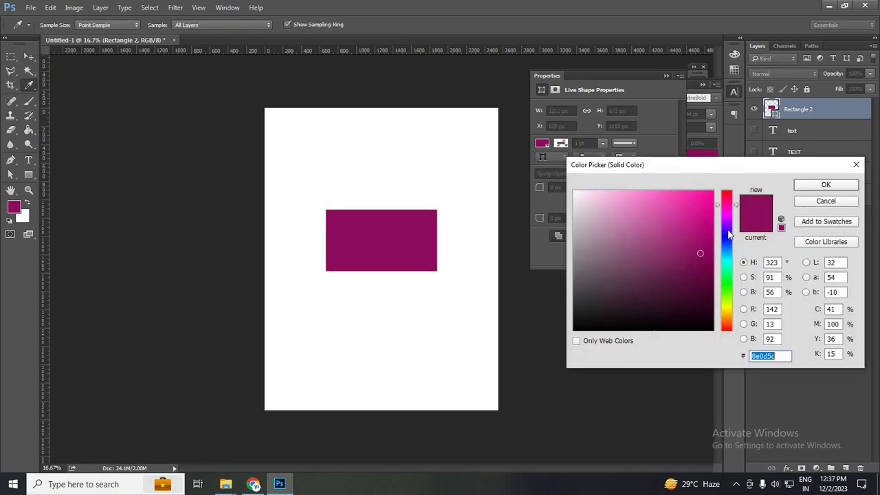
pyautogui.click(728, 231)
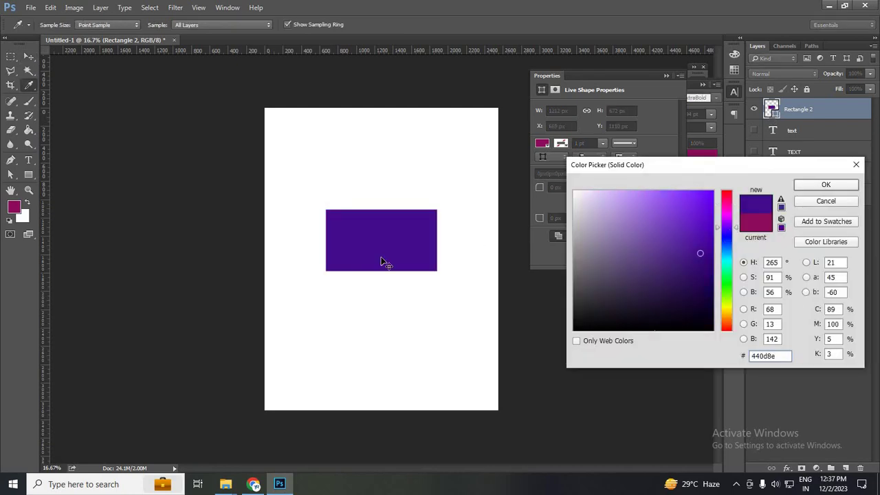
pyautogui.press('Return')
pyautogui.moveTo(378, 265); pyautogui.dragTo(384, 272)
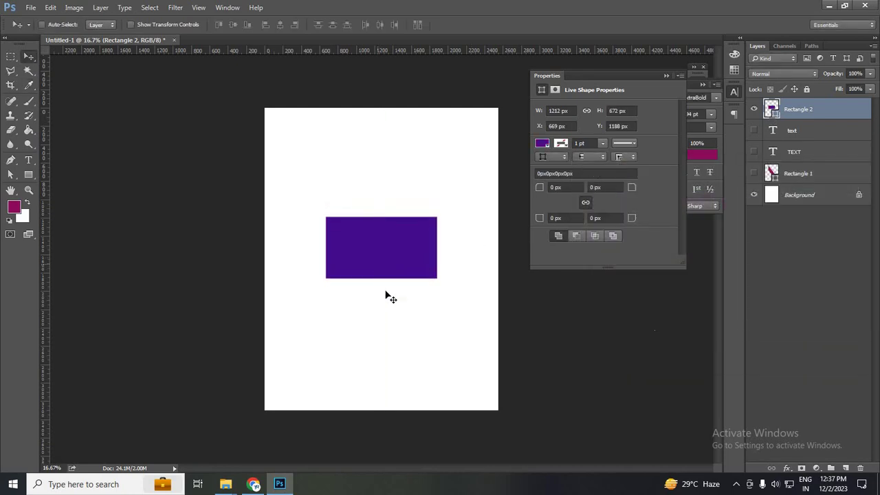
# Distort the purple rectangle's corners into a slanted quadrilateral, then exit with Escape
pyautogui.press('ctrl')
pyautogui.hotkey('ctrl', 't')
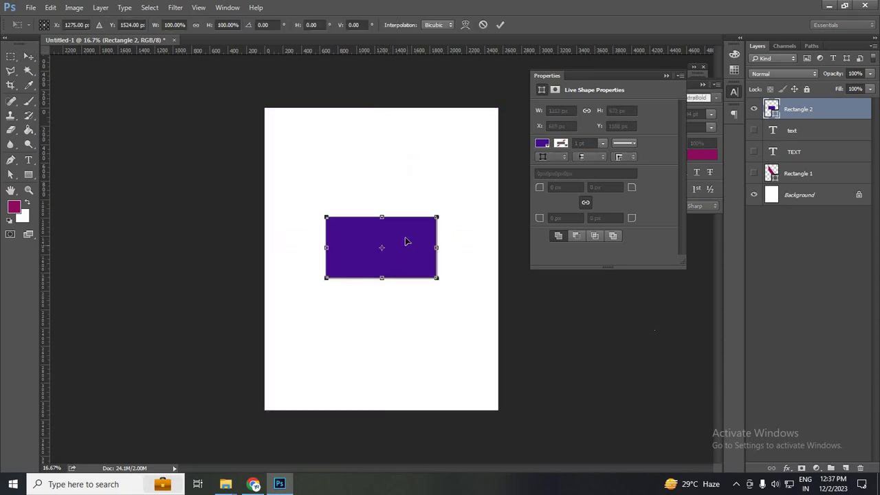
pyautogui.rightClick(405, 241)
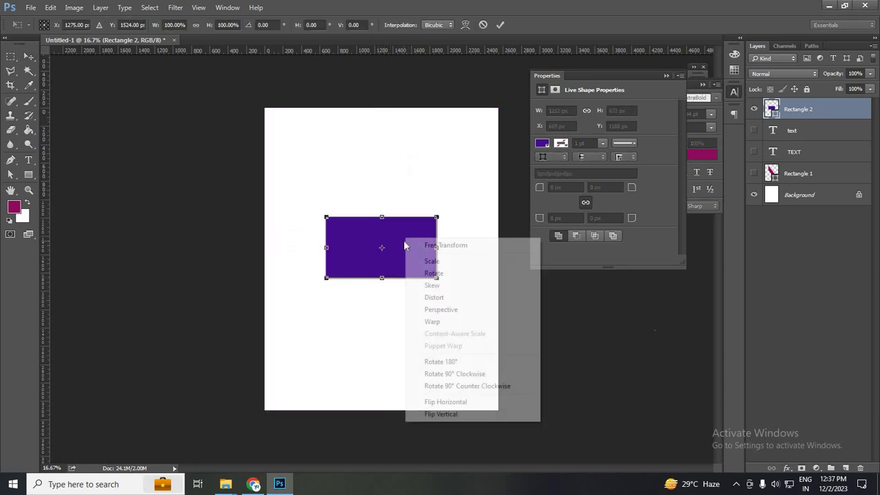
pyautogui.click(446, 300)
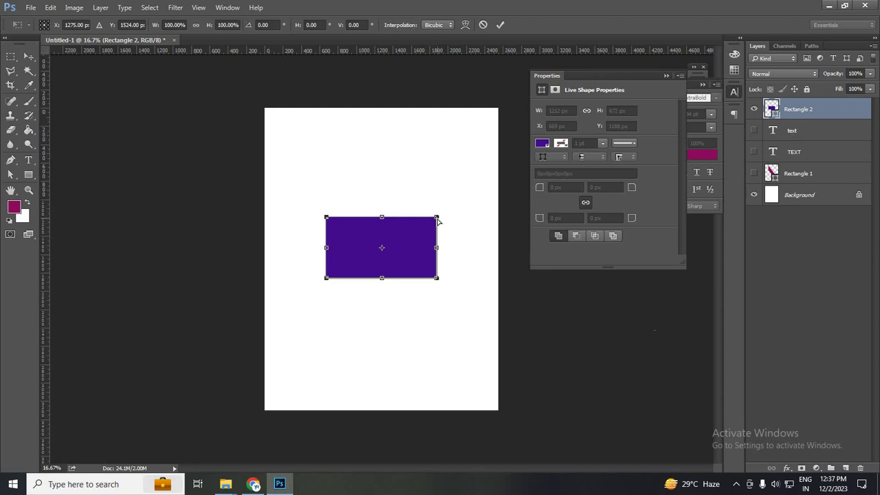
pyautogui.moveTo(461, 222); pyautogui.dragTo(511, 220)
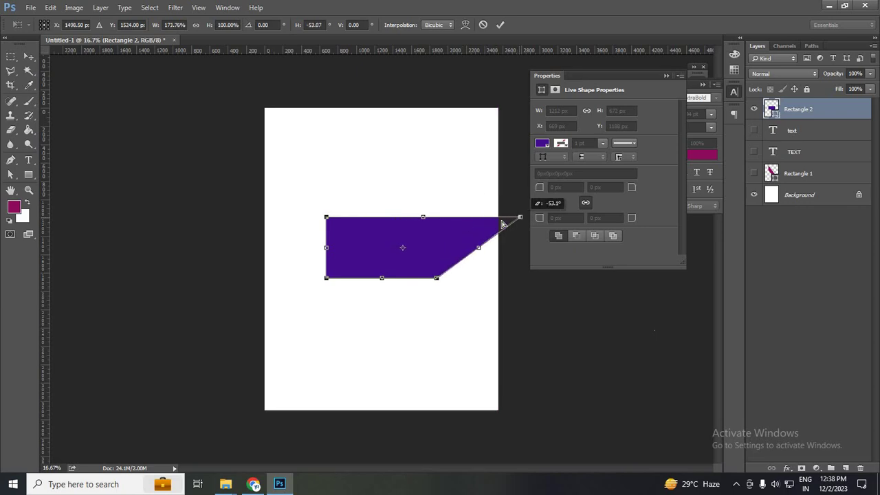
pyautogui.moveTo(511, 220); pyautogui.dragTo(449, 224)
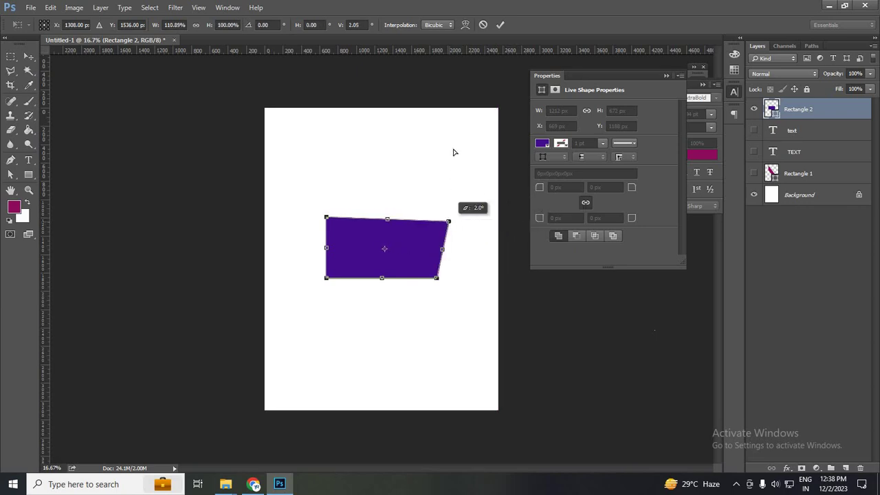
pyautogui.moveTo(453, 152)
pyautogui.mouseDown()
pyautogui.moveTo(464, 300)
pyautogui.moveTo(397, 152)
pyautogui.moveTo(431, 226)
pyautogui.moveTo(494, 218)
pyautogui.moveTo(397, 220)
pyautogui.moveTo(540, 225)
pyautogui.moveTo(509, 218)
pyautogui.moveTo(515, 213)
pyautogui.moveTo(485, 219)
pyautogui.mouseUp()
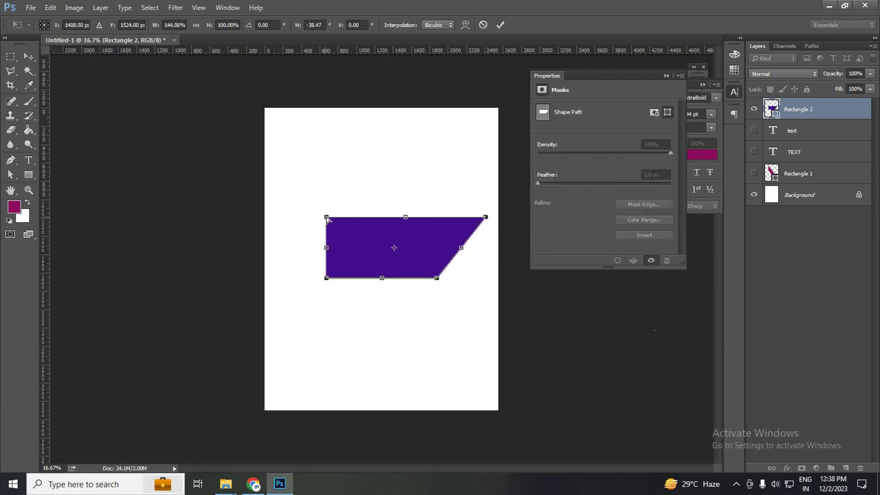
pyautogui.moveTo(370, 216); pyautogui.dragTo(347, 199)
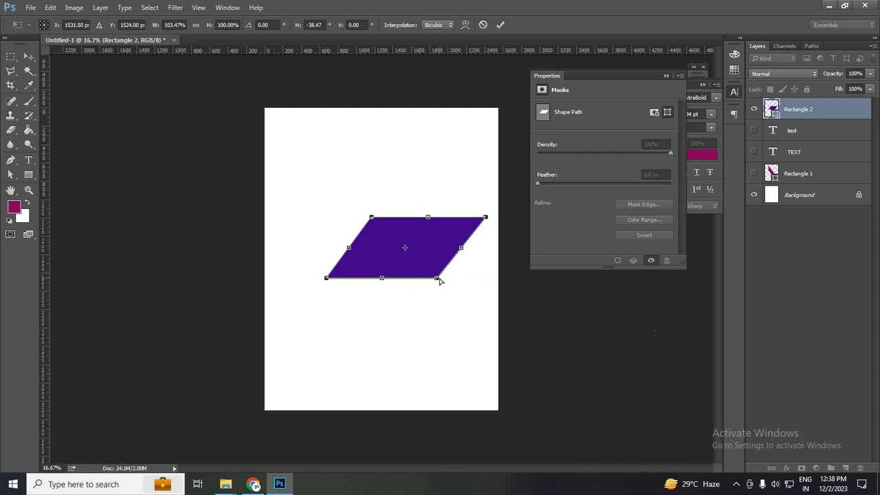
pyautogui.moveTo(432, 380)
pyautogui.mouseDown()
pyautogui.moveTo(467, 315)
pyautogui.moveTo(481, 360)
pyautogui.mouseUp()
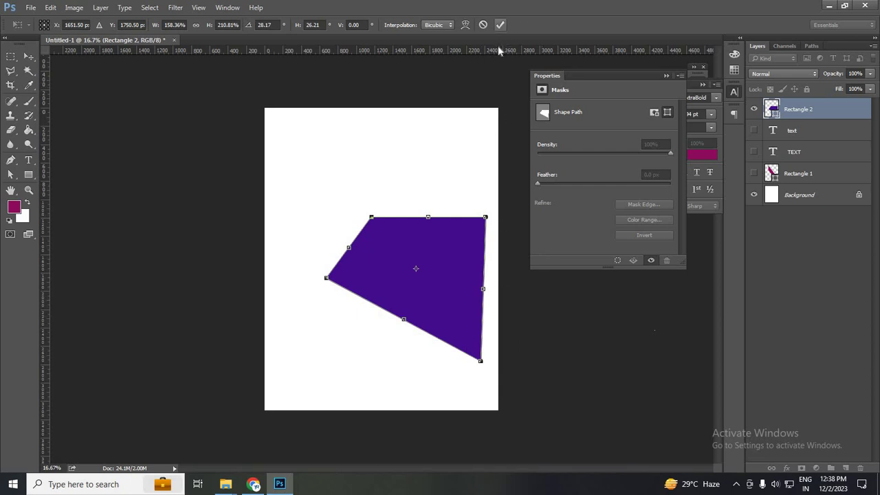
pyautogui.press('Escape')
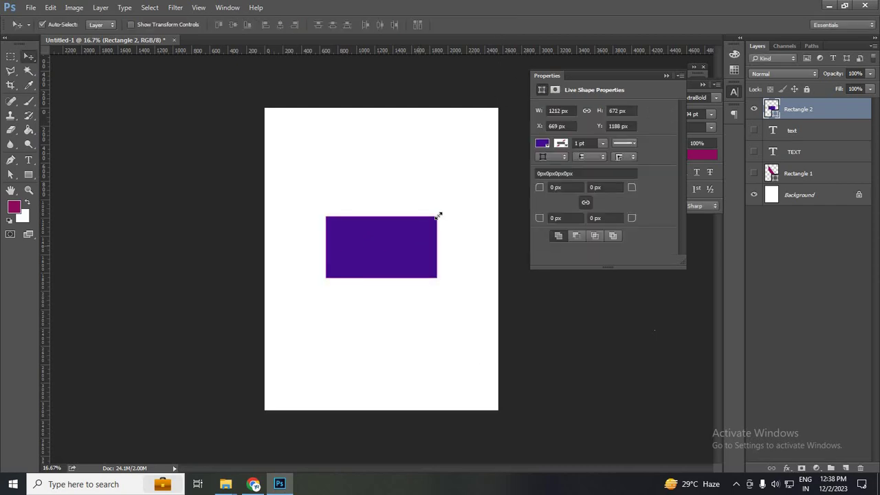
# Drag purple Rectangle 2's top-right and bottom-left corners into an inverted trapezoid and commit
pyautogui.hotkey('ctrl', 't')
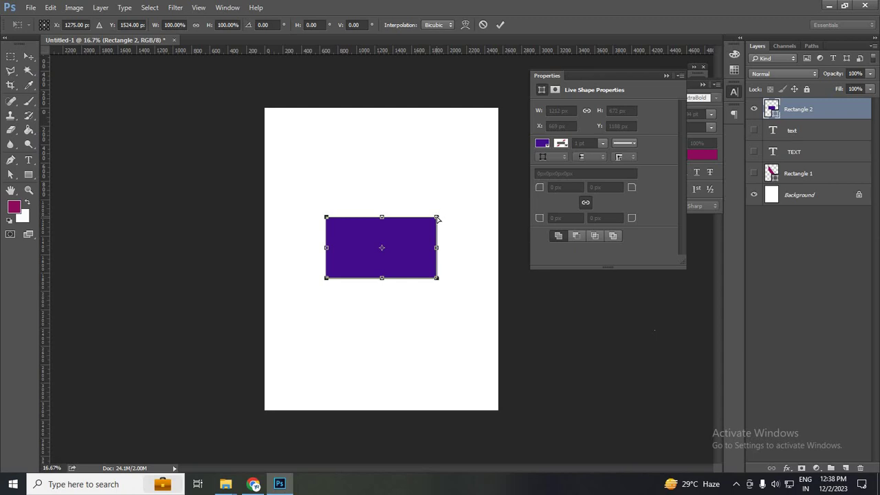
pyautogui.moveTo(437, 217); pyautogui.dragTo(476, 217)
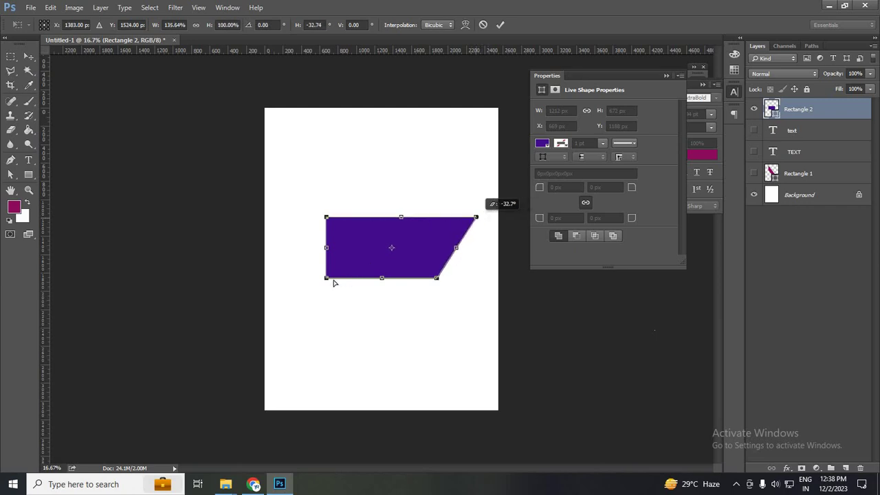
pyautogui.moveTo(326, 278); pyautogui.dragTo(388, 278)
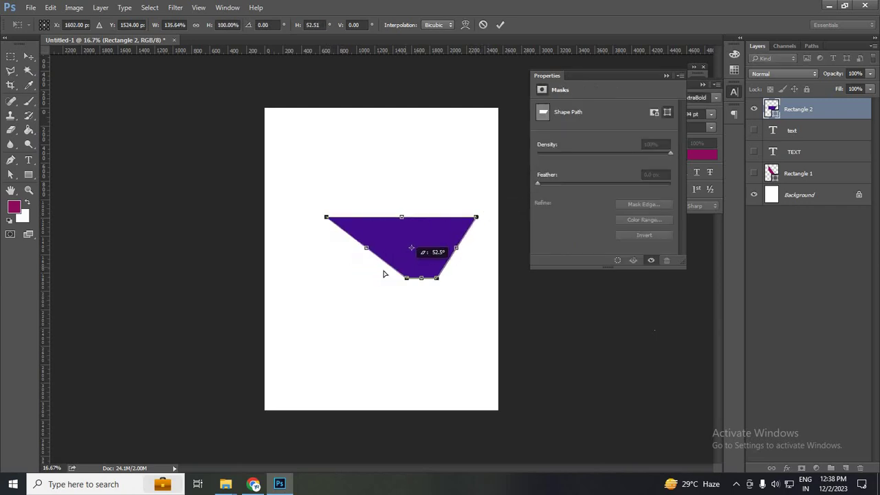
pyautogui.click(502, 25)
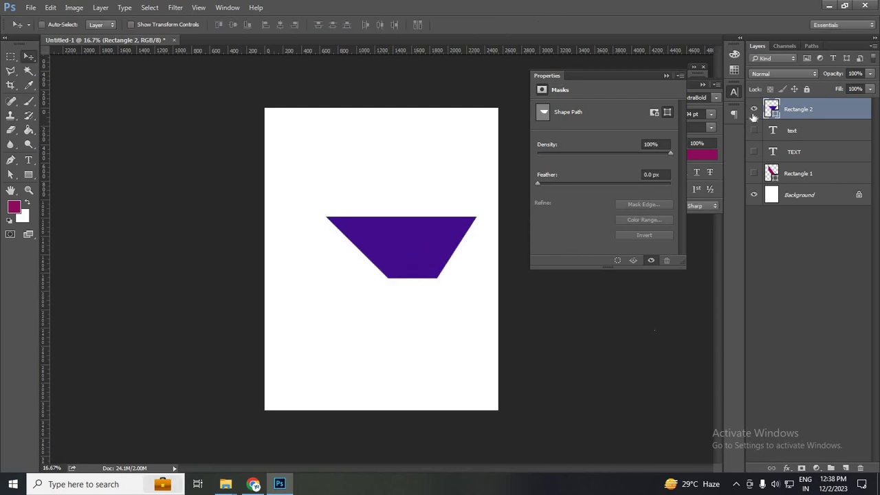
# Add a layer, hide the purple trapezoid, and draw a new rectangle mid-page
pyautogui.hotkey('ctrl', ',')
pyautogui.click(846, 468)
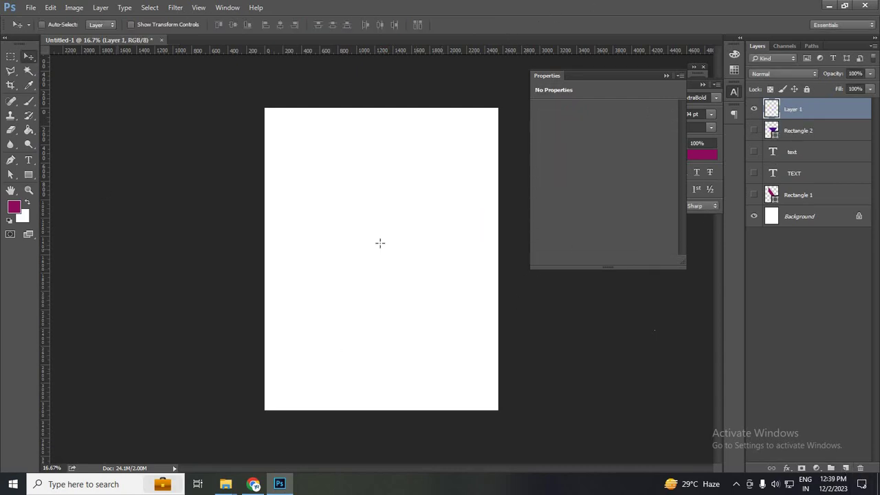
pyautogui.press('u')
pyautogui.moveTo(330, 200)
pyautogui.mouseDown()
pyautogui.moveTo(401, 243)
pyautogui.moveTo(435, 279)
pyautogui.mouseUp()
pyautogui.press('v')
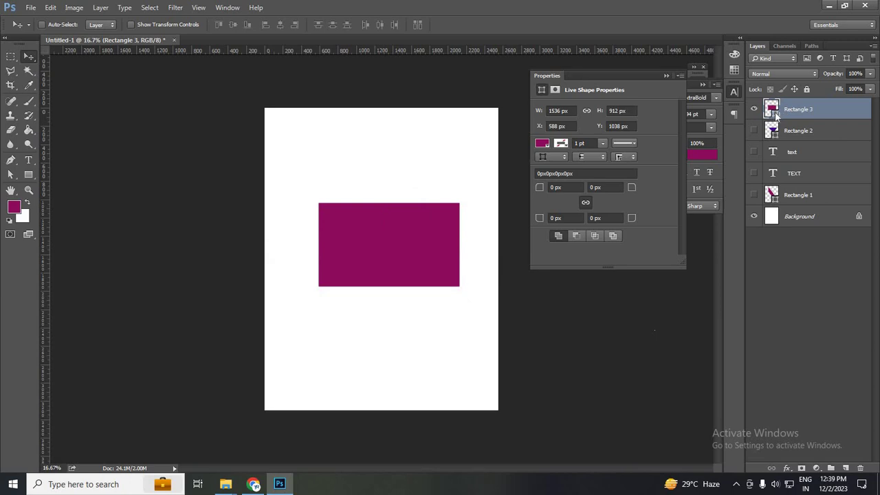
# Set the new rectangle's fill to teal #0d8e65 and nudge it into place
pyautogui.click(724, 267)
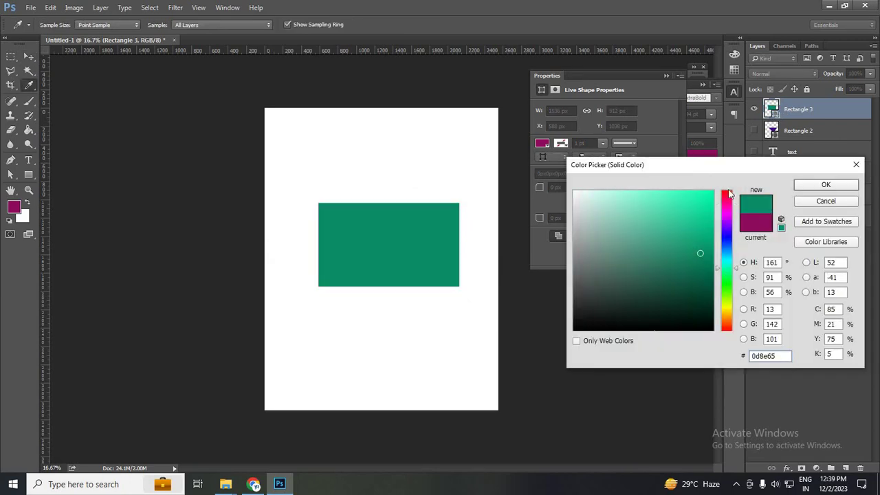
pyautogui.press('Return')
pyautogui.moveTo(433, 250); pyautogui.dragTo(432, 258)
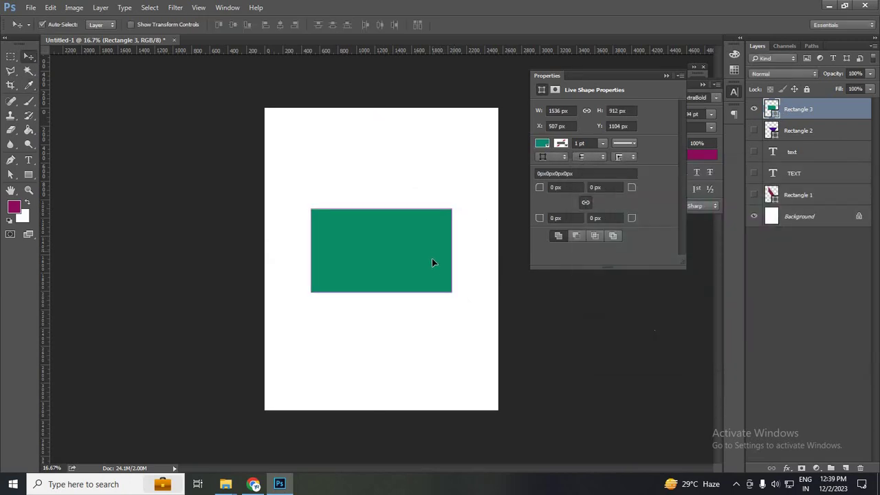
pyautogui.hotkey('ctrl', 't')
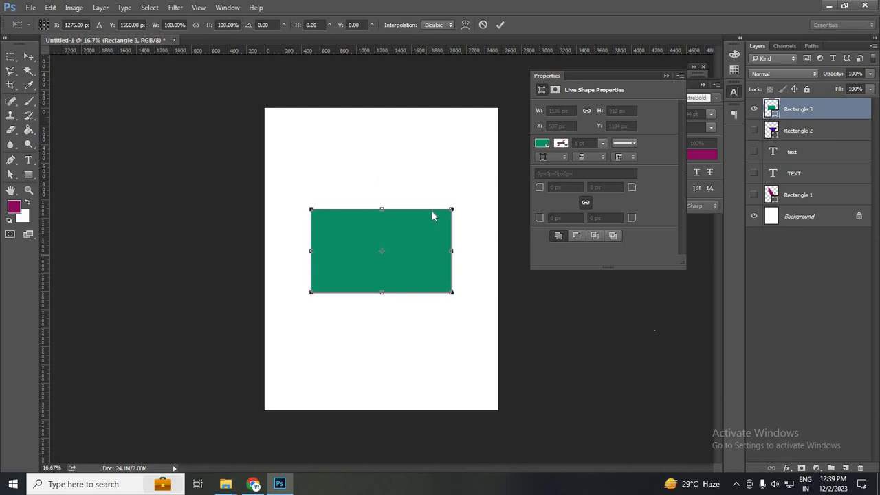
# Use Perspective to shorten the teal rectangle's right edge and heighten its left side
pyautogui.rightClick(418, 228)
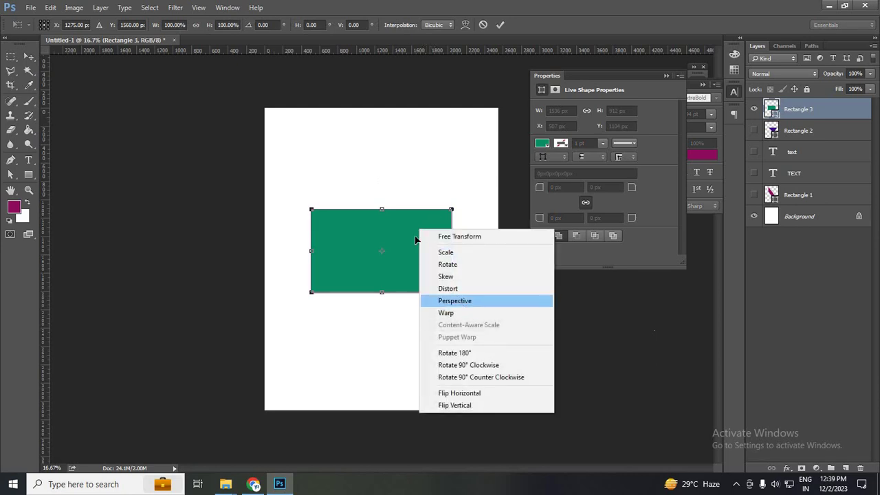
pyautogui.click(481, 299)
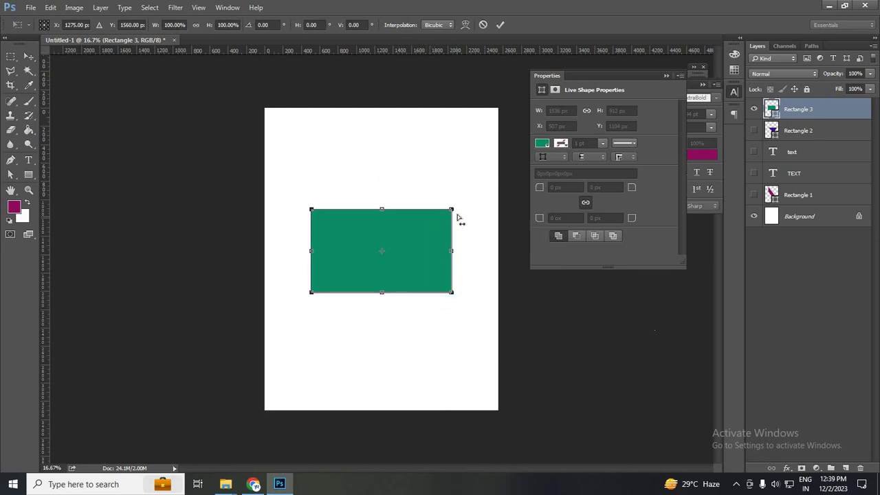
pyautogui.moveTo(452, 210); pyautogui.dragTo(451, 212)
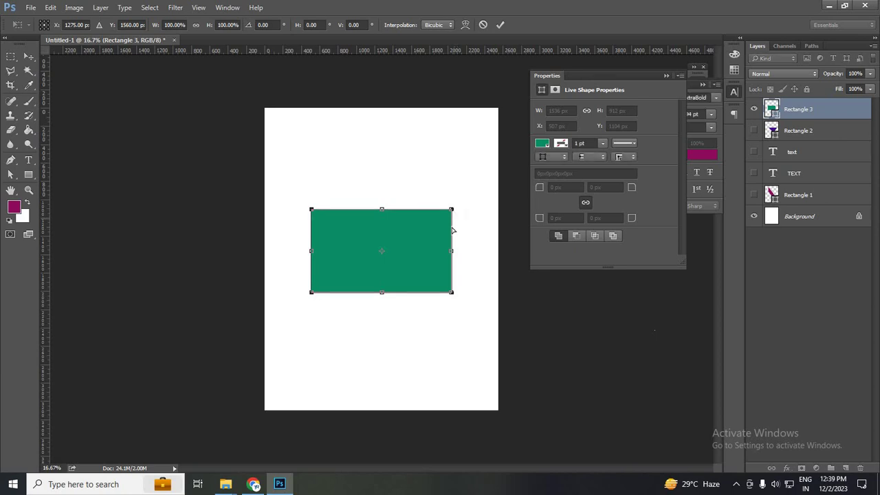
pyautogui.moveTo(451, 242); pyautogui.dragTo(451, 250)
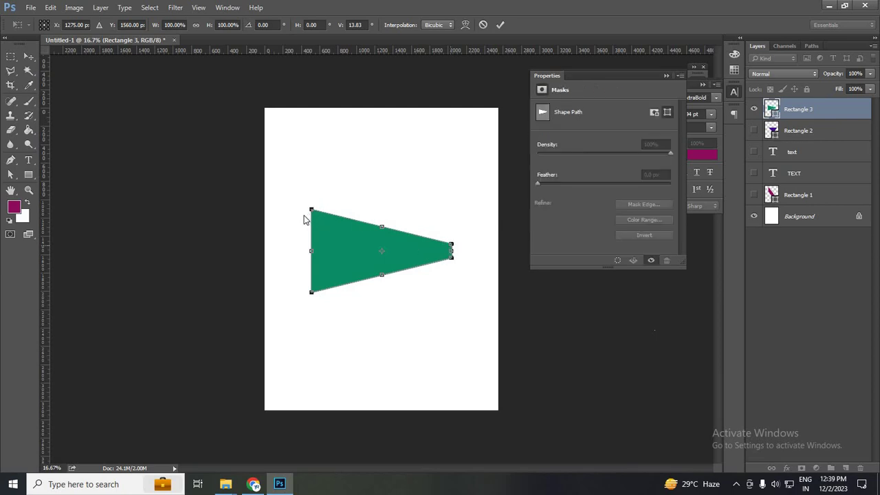
pyautogui.moveTo(307, 219); pyautogui.dragTo(307, 206)
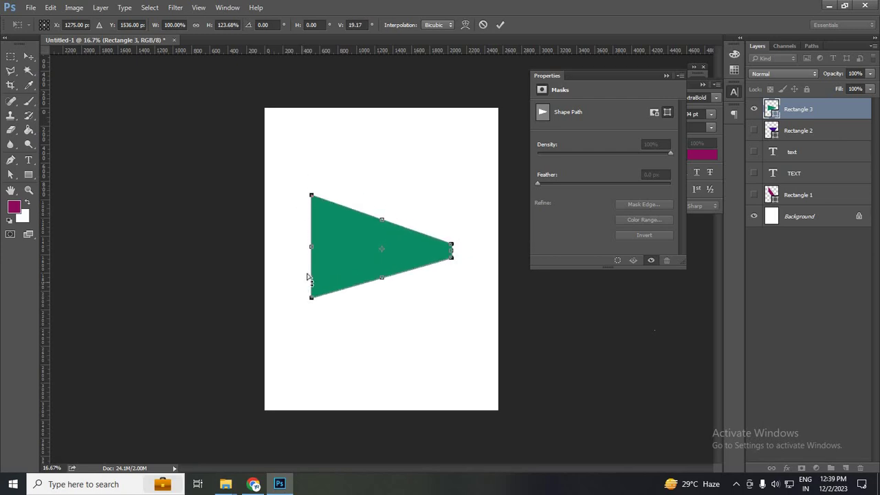
pyautogui.moveTo(305, 282)
pyautogui.mouseDown()
pyautogui.moveTo(296, 272)
pyautogui.moveTo(452, 254)
pyautogui.moveTo(457, 272)
pyautogui.mouseUp()
pyautogui.moveTo(393, 254)
pyautogui.mouseDown()
pyautogui.moveTo(309, 254)
pyautogui.moveTo(383, 227)
pyautogui.mouseUp()
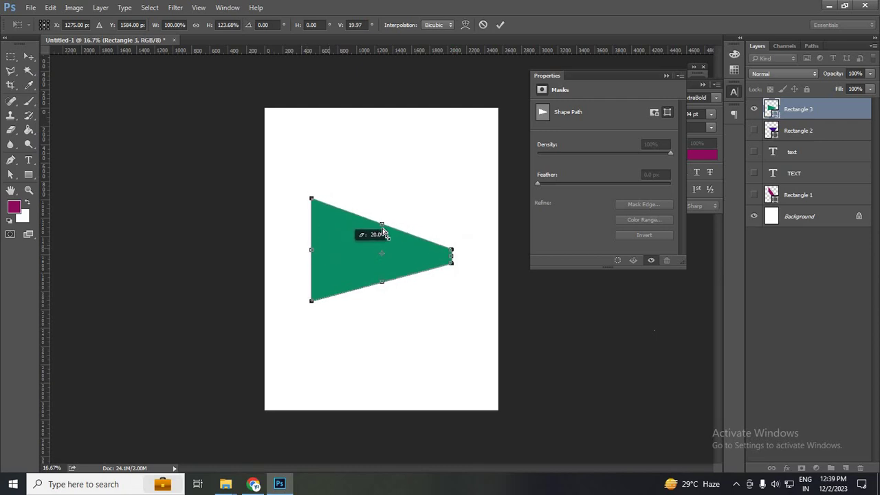
# Refine the teal trapezoid's corners, angle and position, then commit it
pyautogui.moveTo(348, 165); pyautogui.dragTo(275, 124)
pyautogui.moveTo(395, 294); pyautogui.dragTo(443, 310)
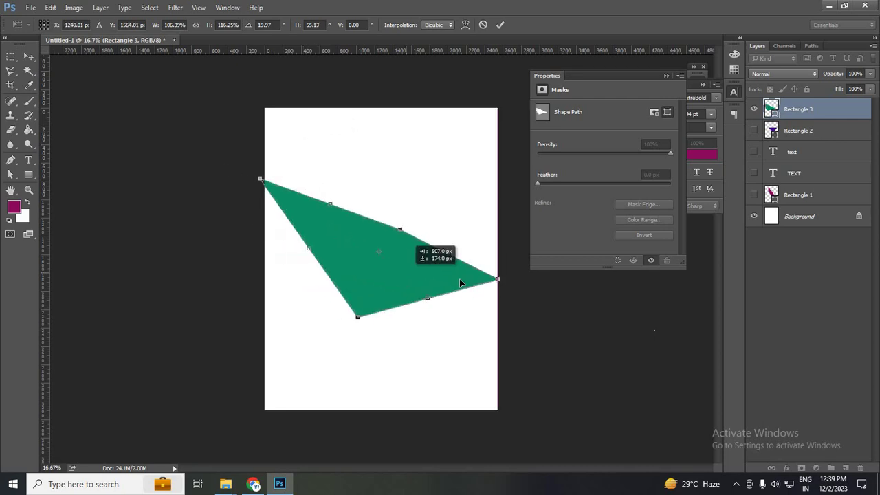
pyautogui.moveTo(408, 338)
pyautogui.mouseDown()
pyautogui.moveTo(396, 290)
pyautogui.moveTo(435, 229)
pyautogui.moveTo(482, 233)
pyautogui.mouseUp()
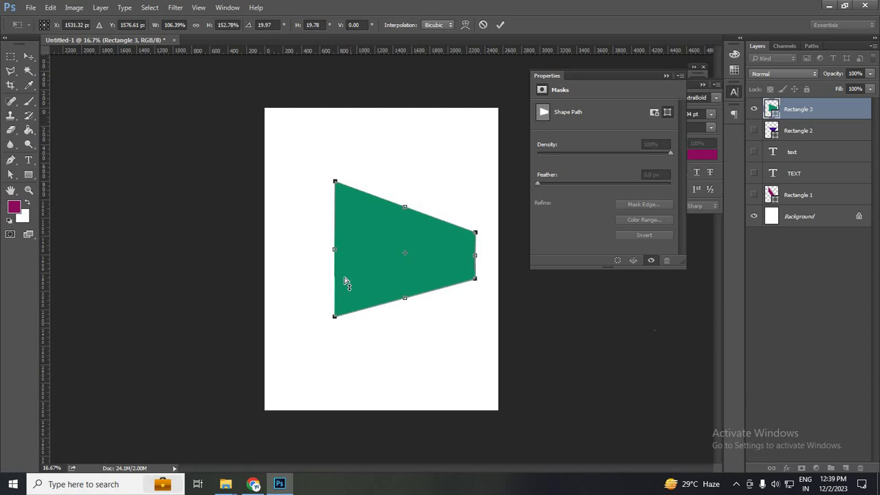
pyautogui.moveTo(346, 282)
pyautogui.mouseDown()
pyautogui.moveTo(481, 262)
pyautogui.moveTo(474, 244)
pyautogui.mouseUp()
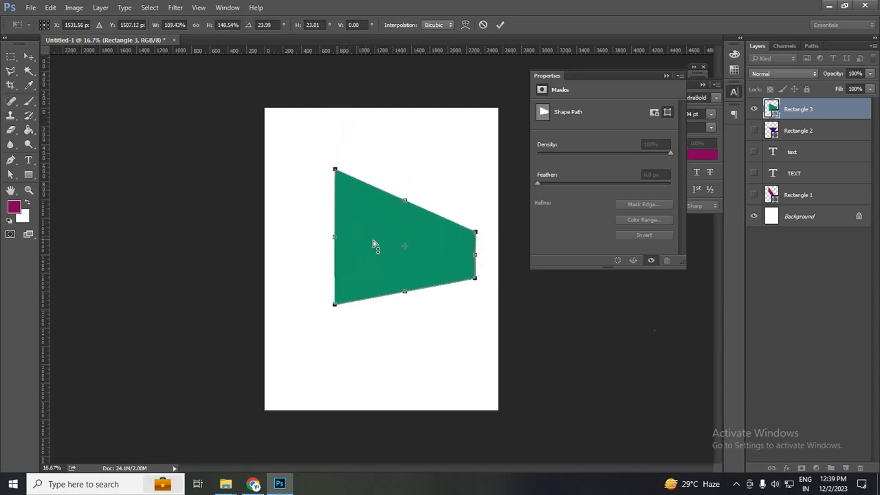
pyautogui.moveTo(397, 241); pyautogui.dragTo(387, 242)
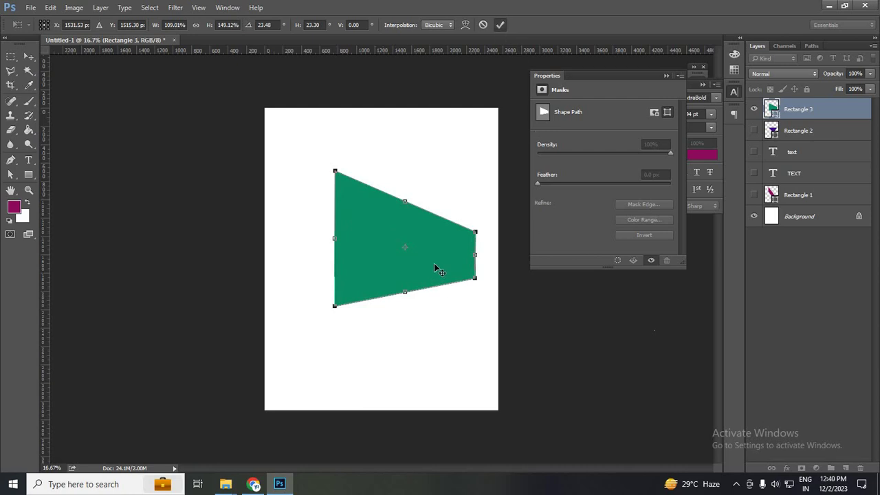
pyautogui.press('Return')
# Nudge the teal Rectangle 3 trapezoid slightly left and down on the page
pyautogui.moveTo(420, 273); pyautogui.dragTo(402, 284)
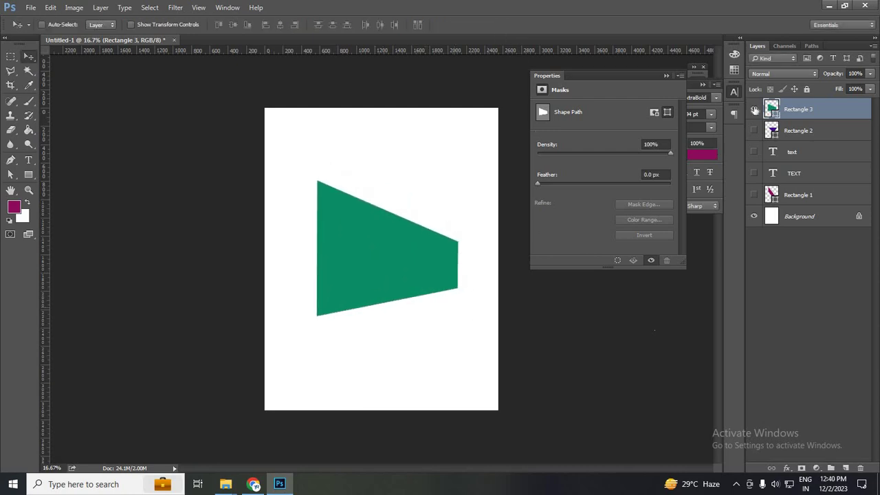